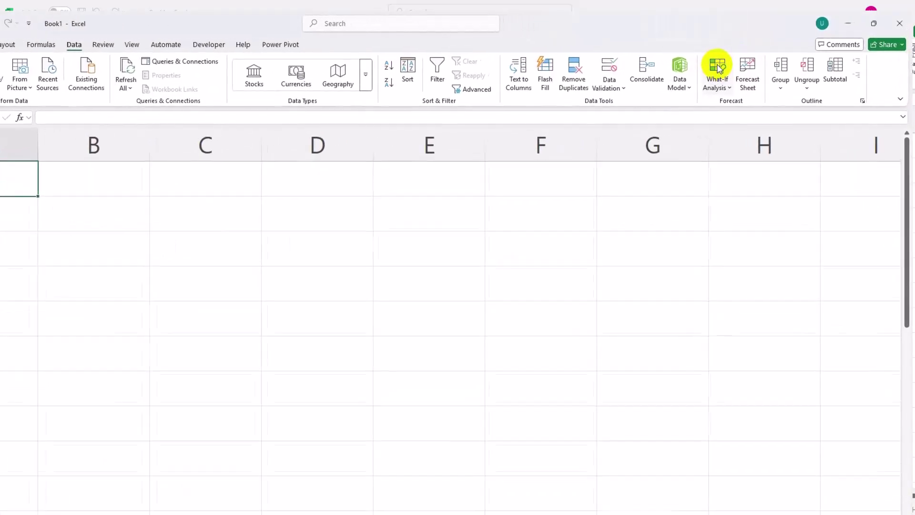
Step: Paste the Revenue, Cost and Profit headers with 10,000, 6,000 and 4,000 into row 2
click(737, 64)
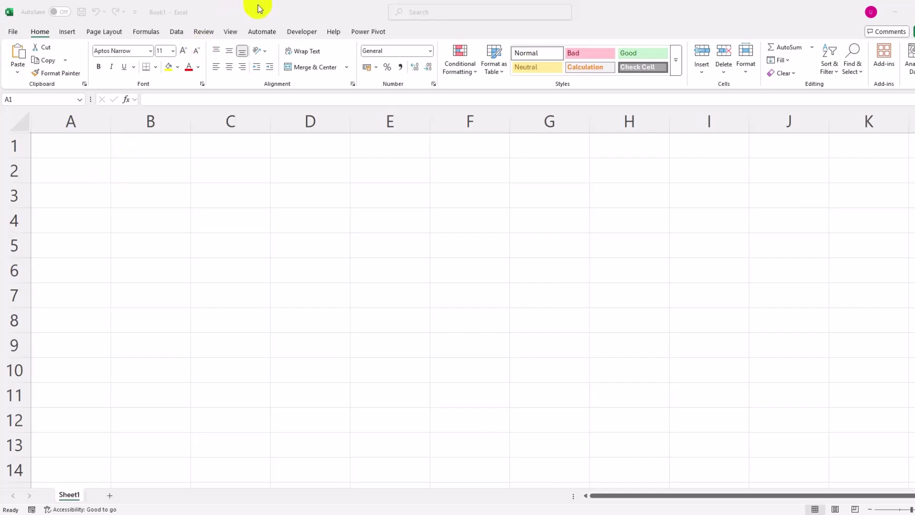
click(177, 33)
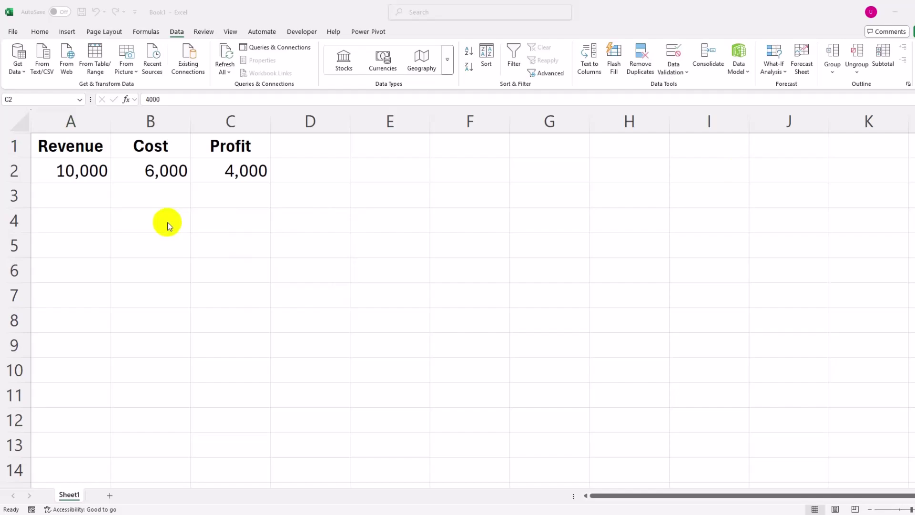
key(ctrl+v)
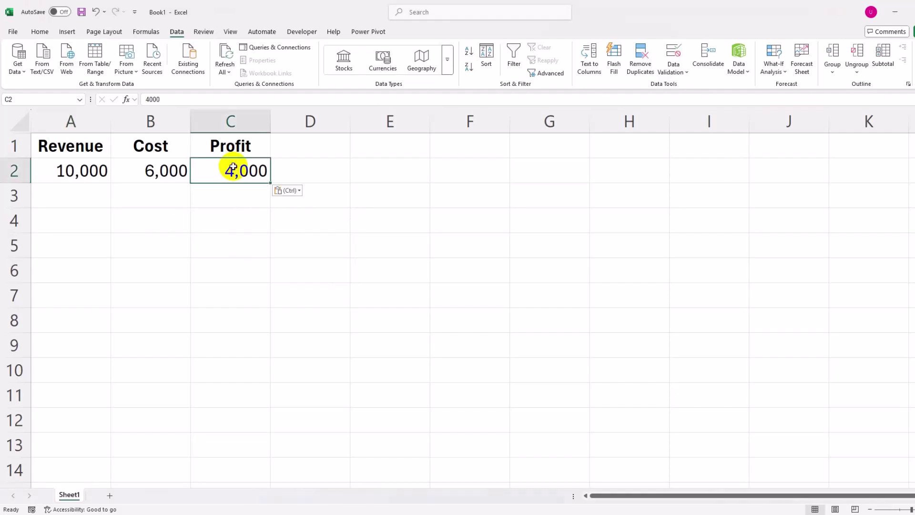
Step: Goal Seek Profit in C2 to 5000 by changing Revenue in A2
click(774, 51)
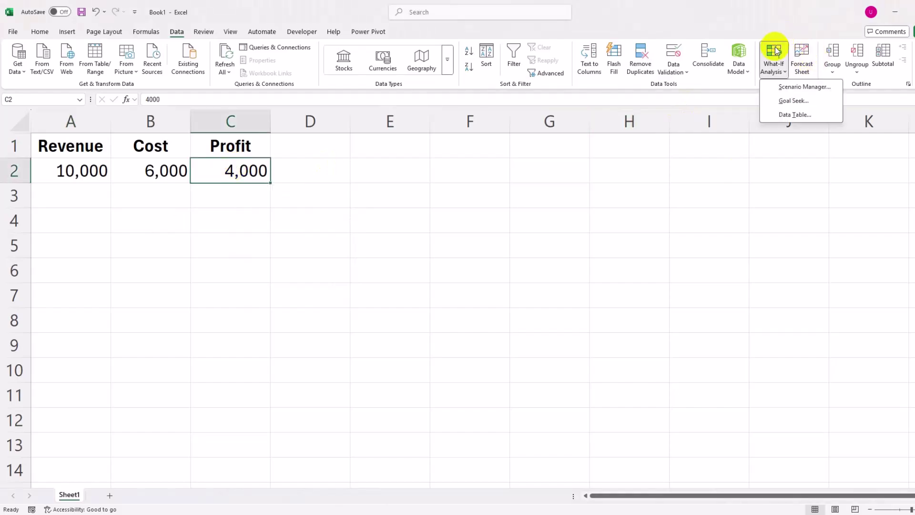
click(779, 101)
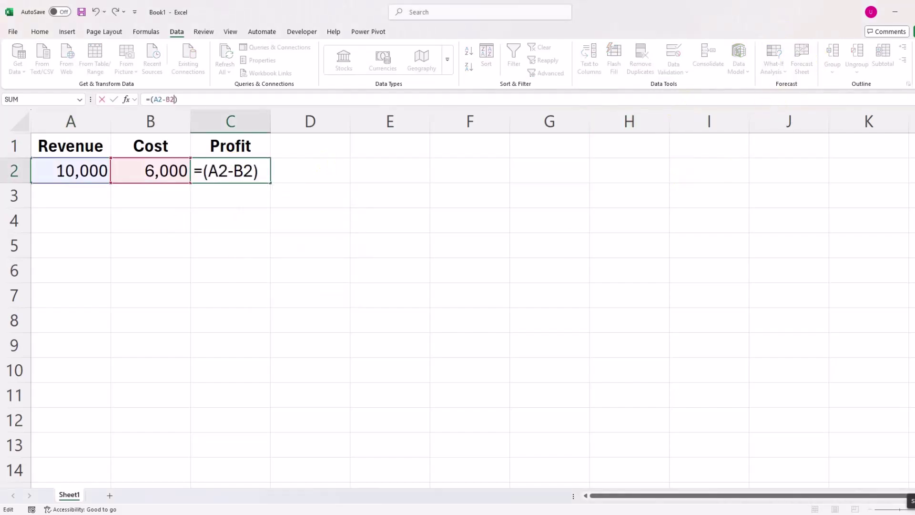
key(Return)
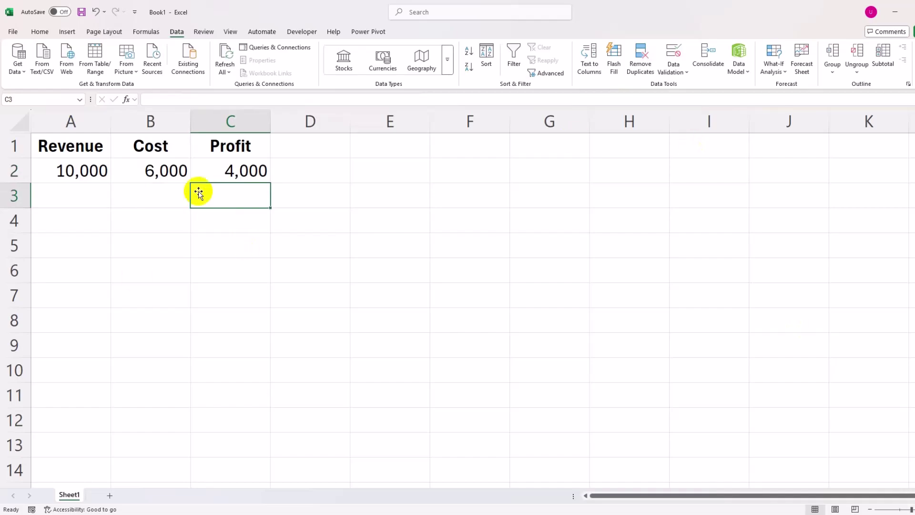
click(213, 171)
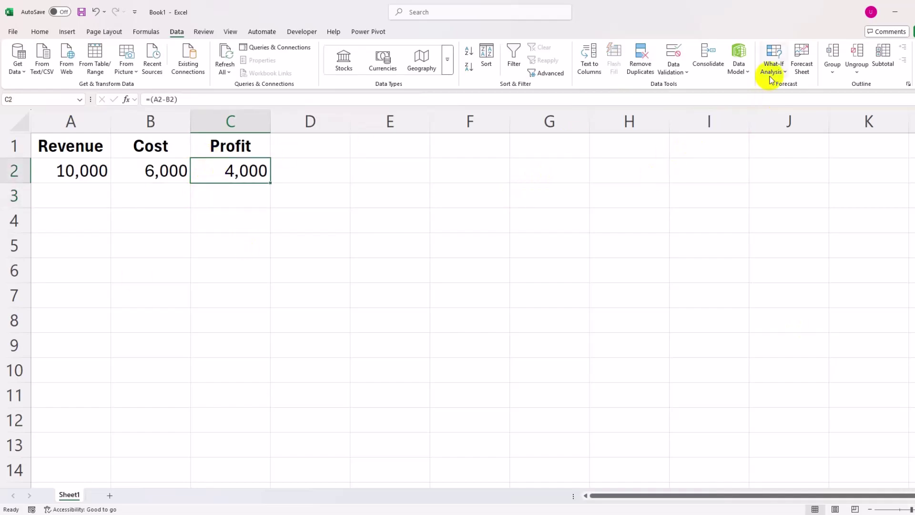
click(774, 54)
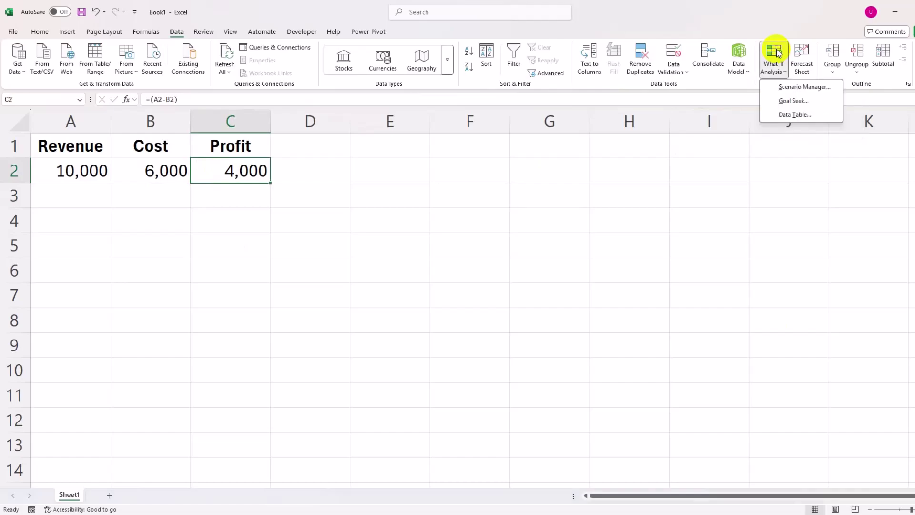
click(784, 101)
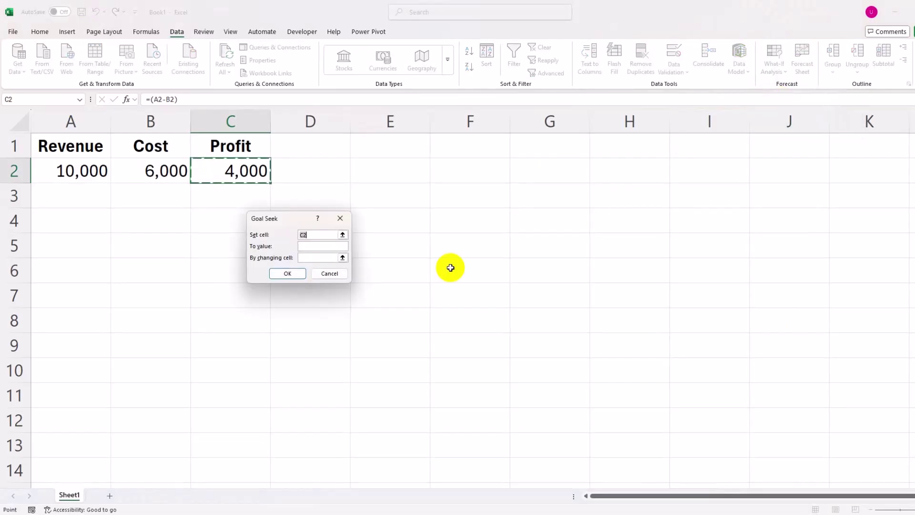
click(321, 248)
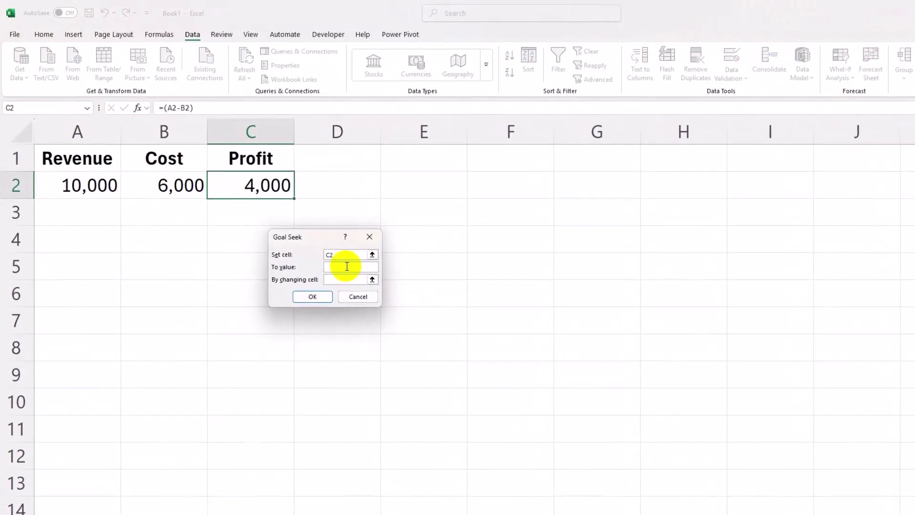
text(5000)
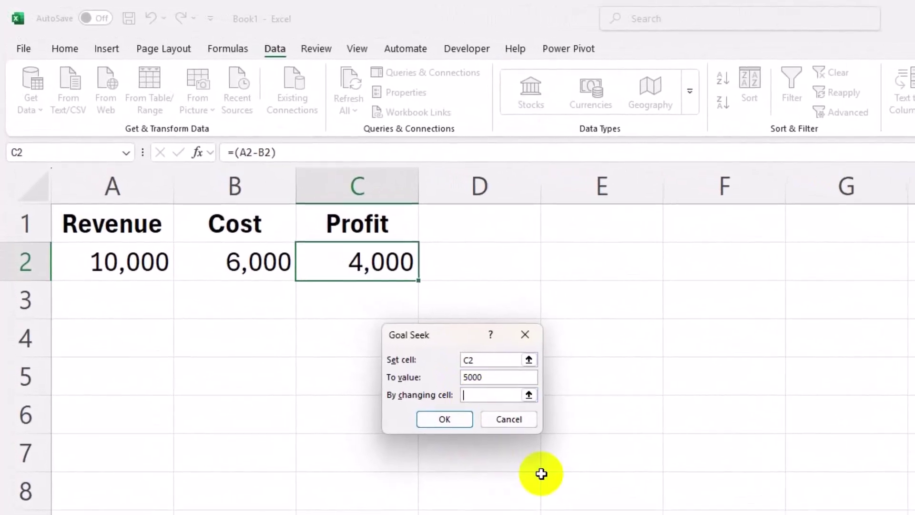
text(A2)
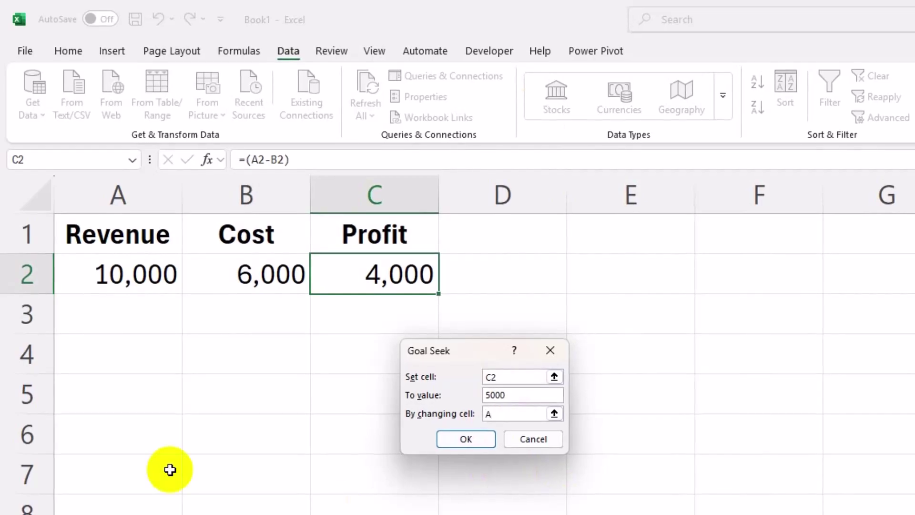
click(465, 437)
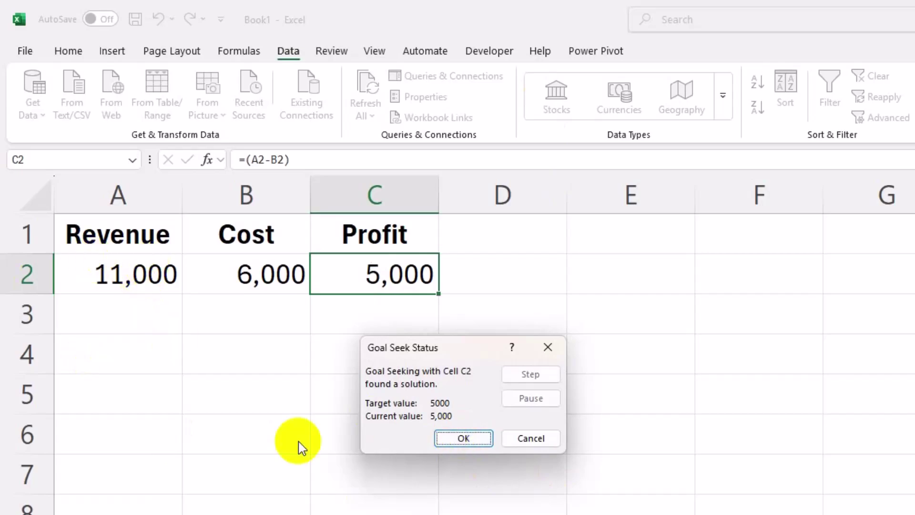
Step: Accept the Goal Seek result of Revenue 11,000 and Profit 5,000
click(462, 438)
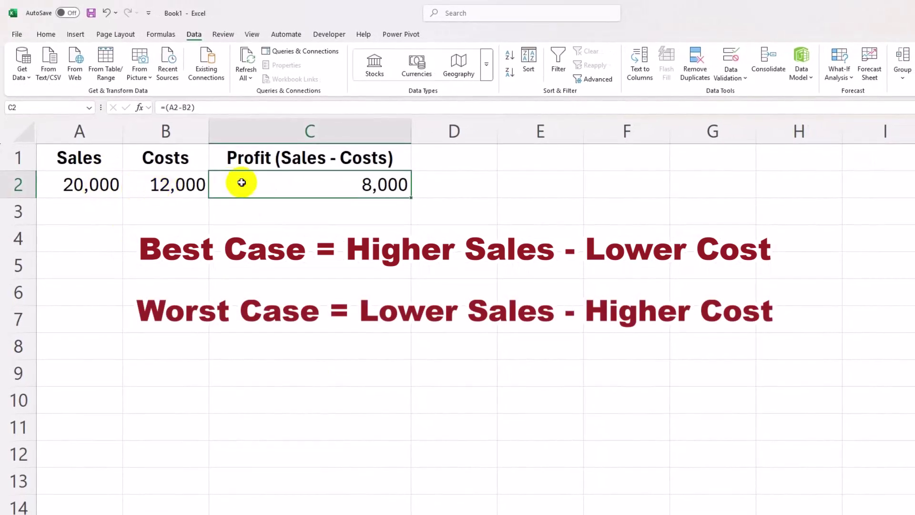
click(162, 182)
click(77, 183)
click(173, 183)
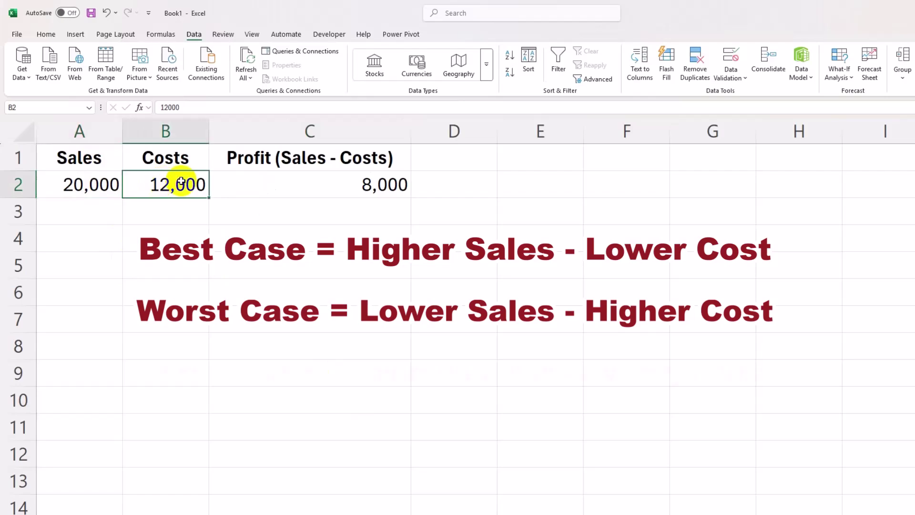
click(262, 181)
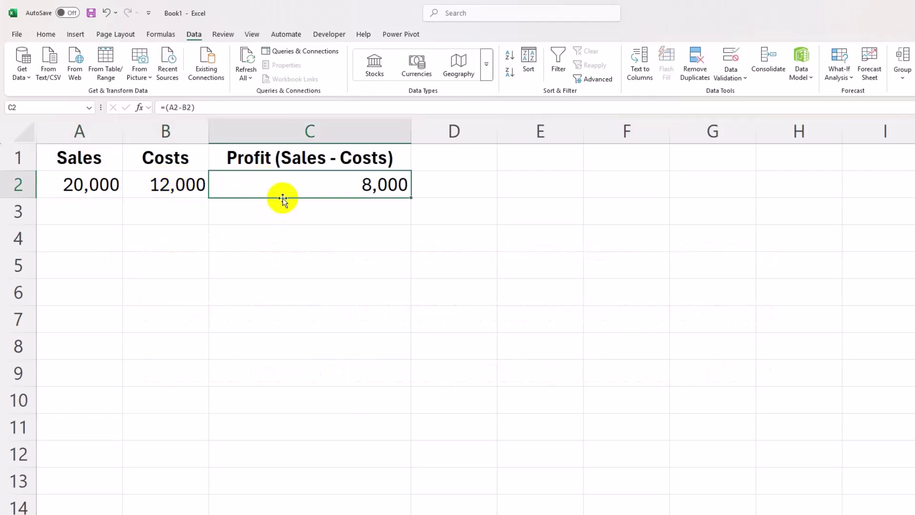
click(837, 60)
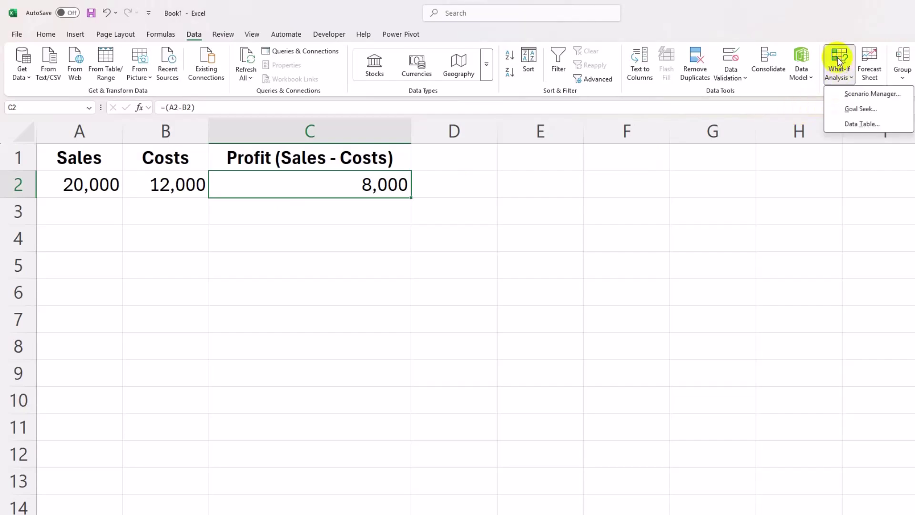
click(857, 94)
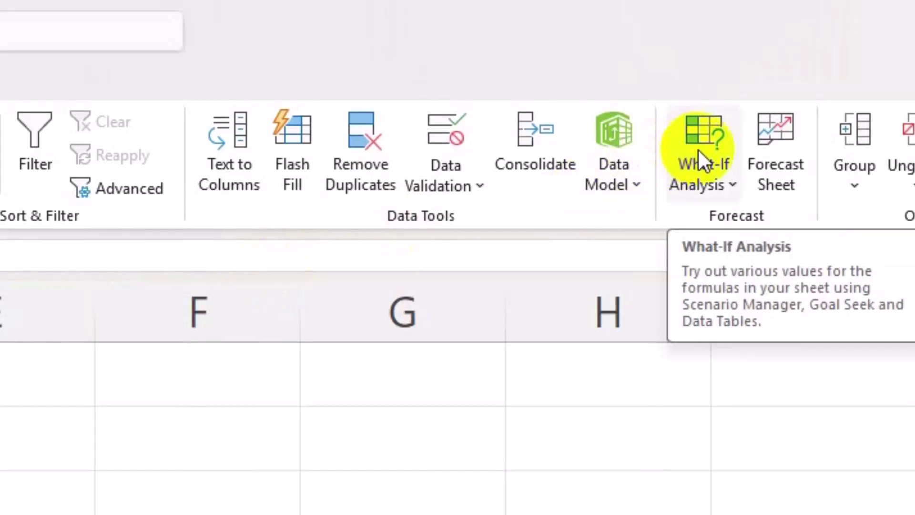
Step: Add a 'Best Case' scenario in Scenario Manager with changing cells A2 and B2
click(697, 149)
click(786, 202)
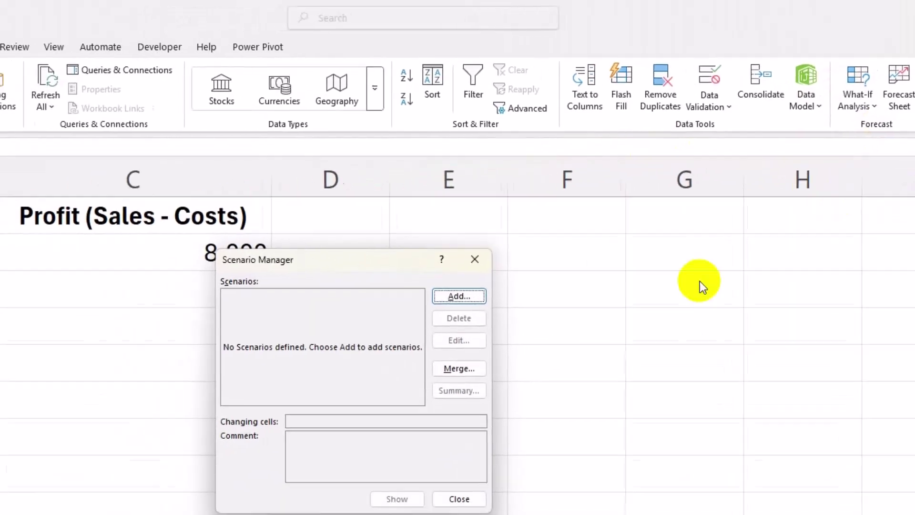
click(459, 296)
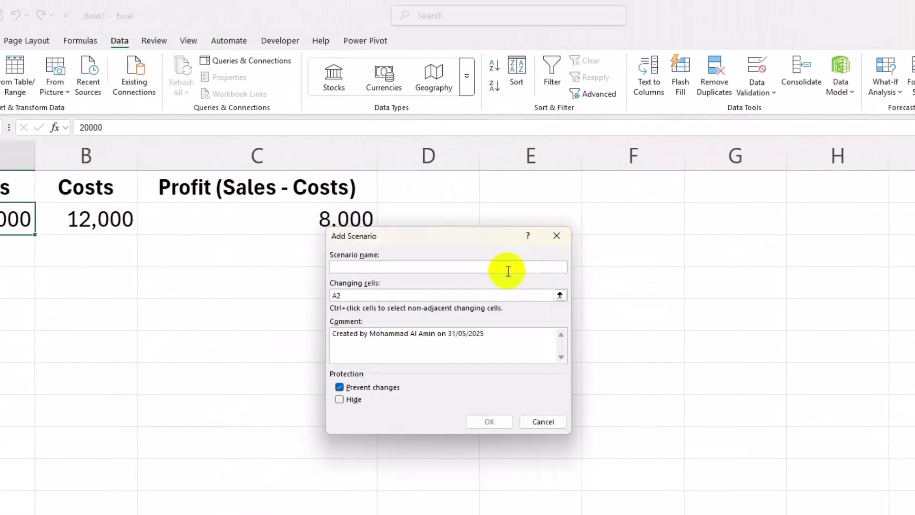
click(412, 266)
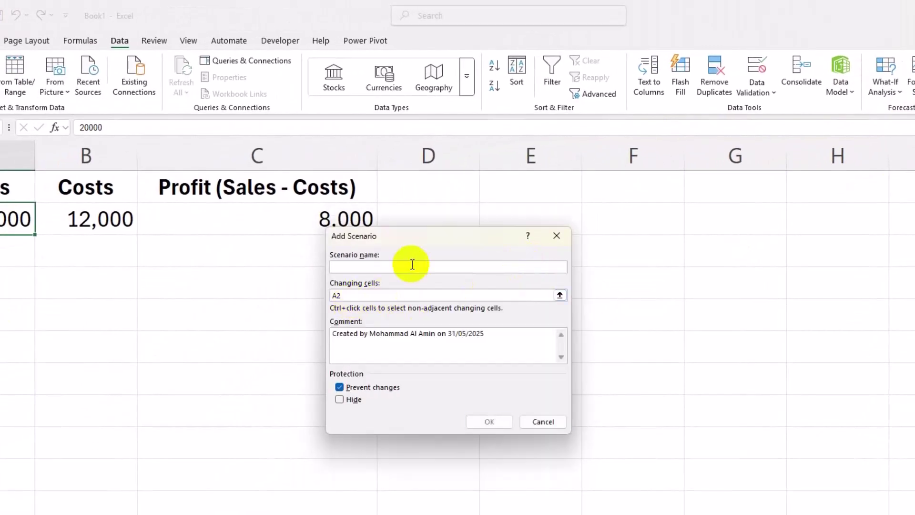
text(Best Case)
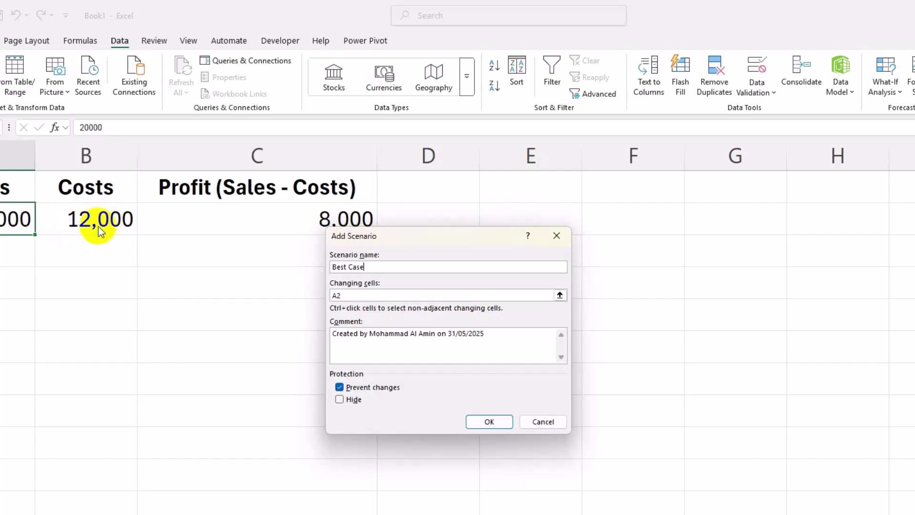
click(359, 296)
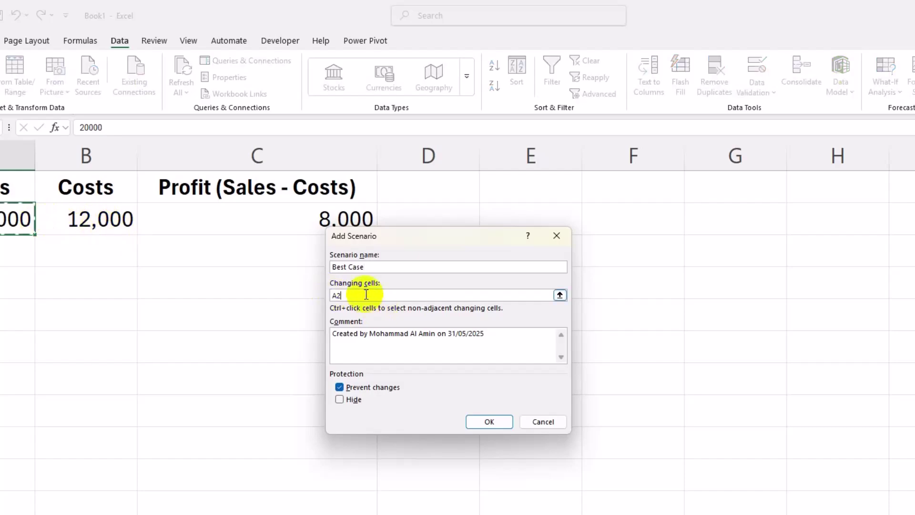
ctrl+click(86, 220)
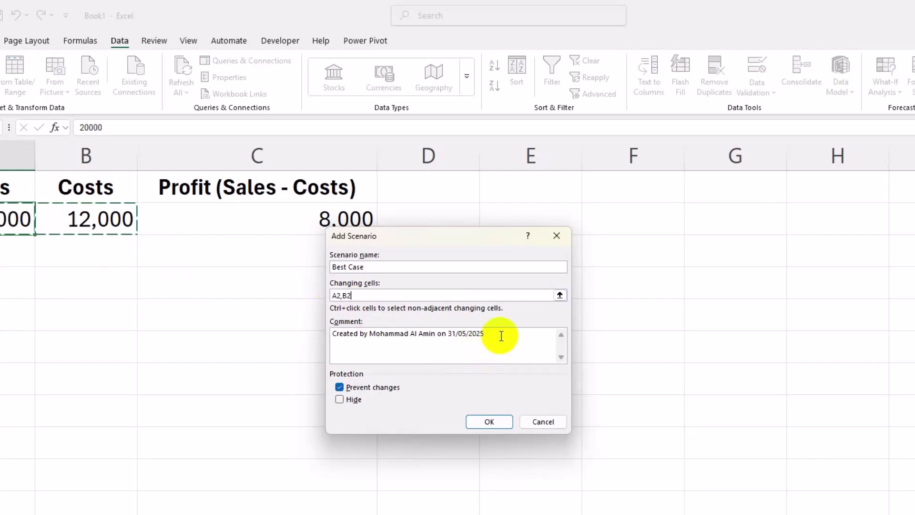
click(491, 421)
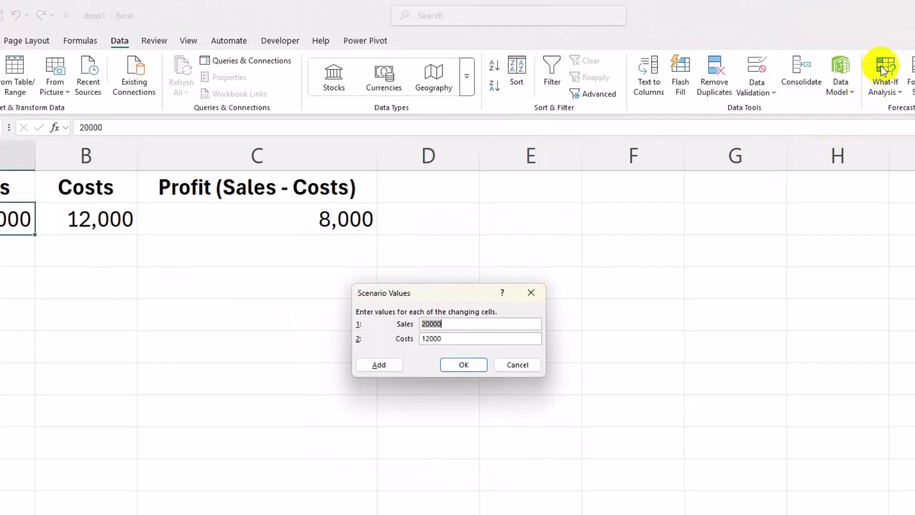
Step: Enter the Best Case scenario values for Sales and Costs (22,000 and 10,000)
click(434, 324)
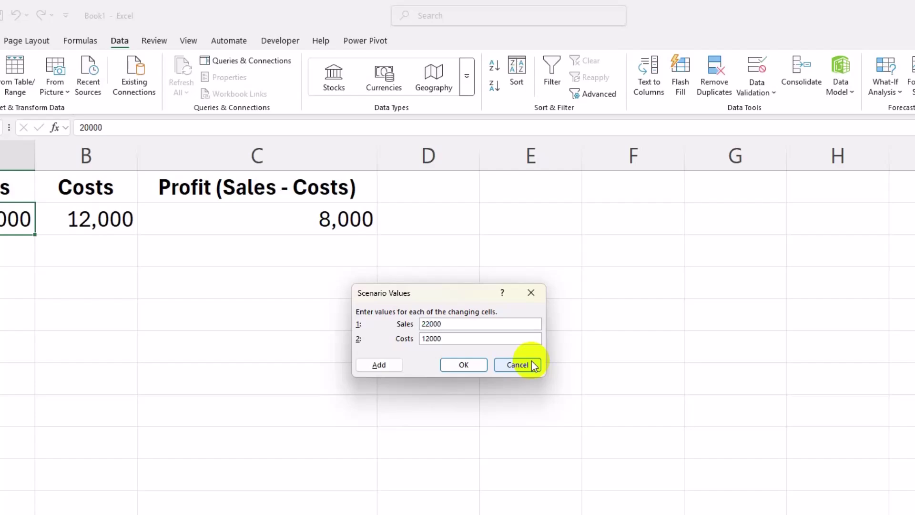
key(Tab)
text(12000)
click(465, 365)
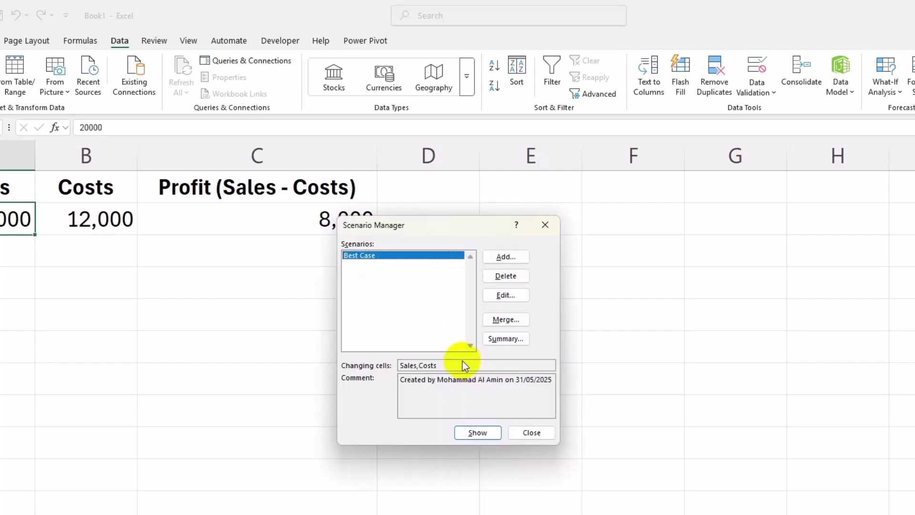
Step: Replace the Best Case comment with the pasted Sales and Costs figures
click(505, 295)
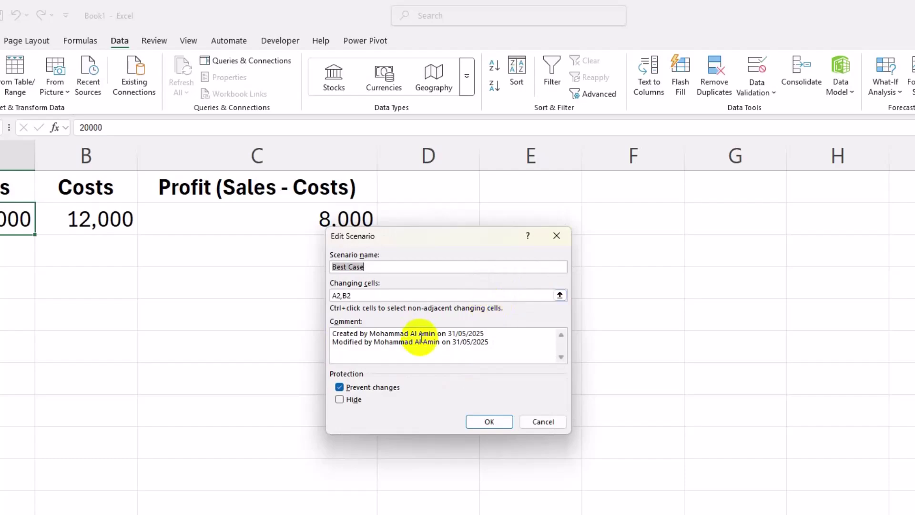
click(442, 342)
key(ctrl+a)
key(ctrl+v)
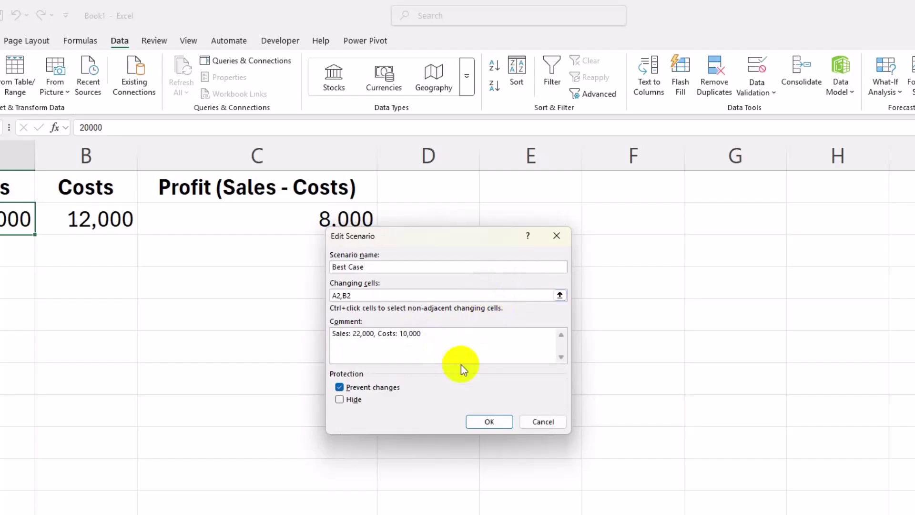
click(484, 422)
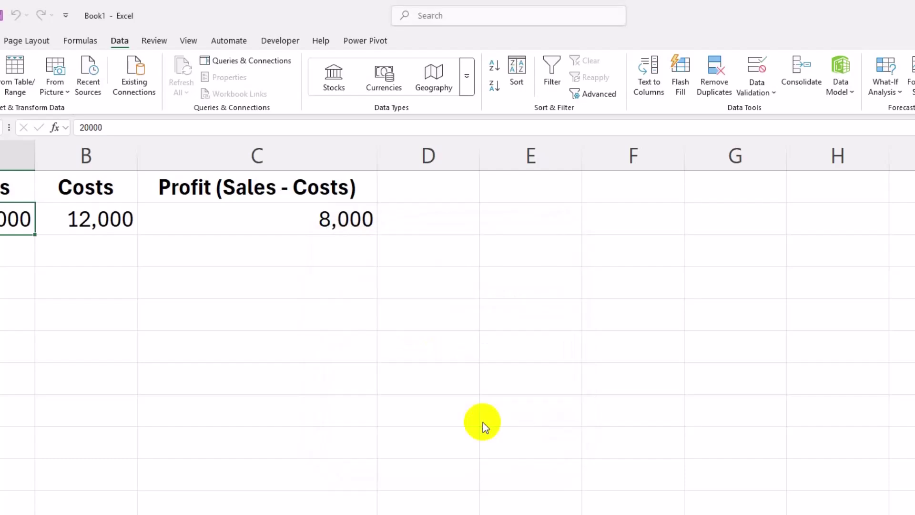
Step: Add a 'Normal Case' scenario with a figures comment, Sales 20,000 and Costs 12,000
click(456, 364)
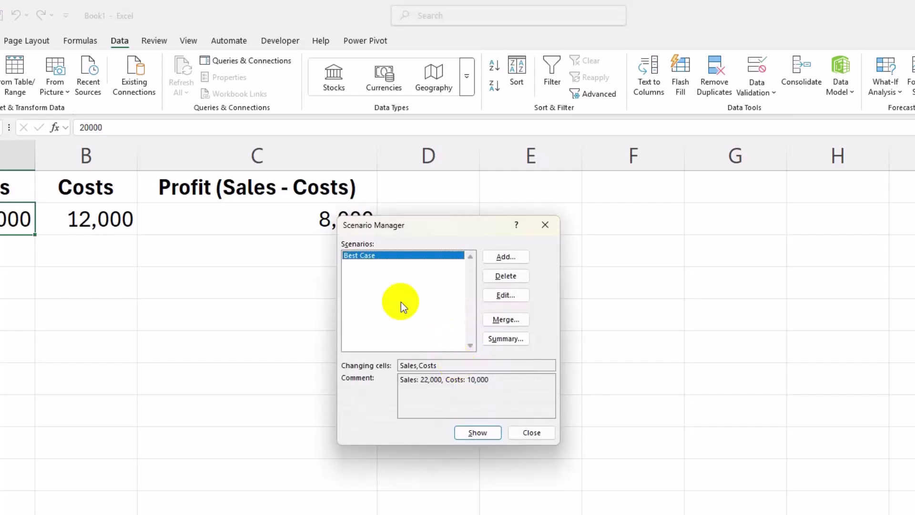
click(505, 257)
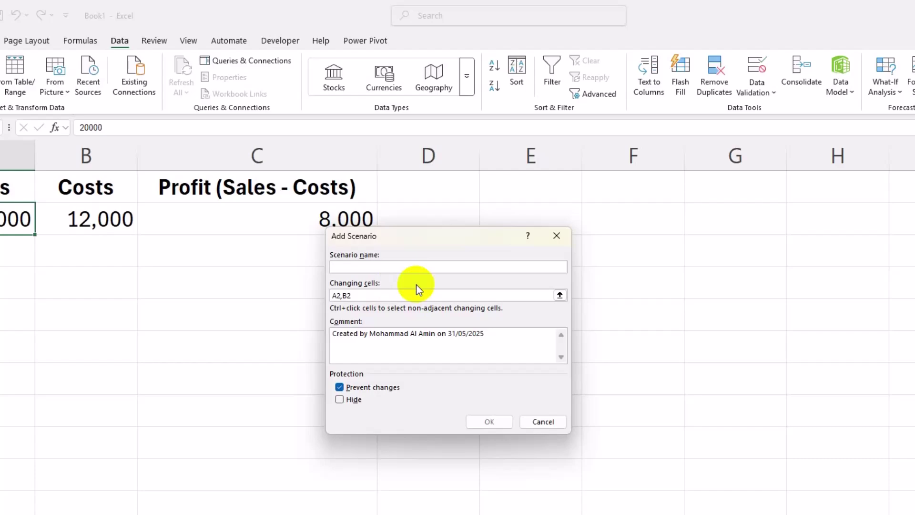
text(Normal Case)
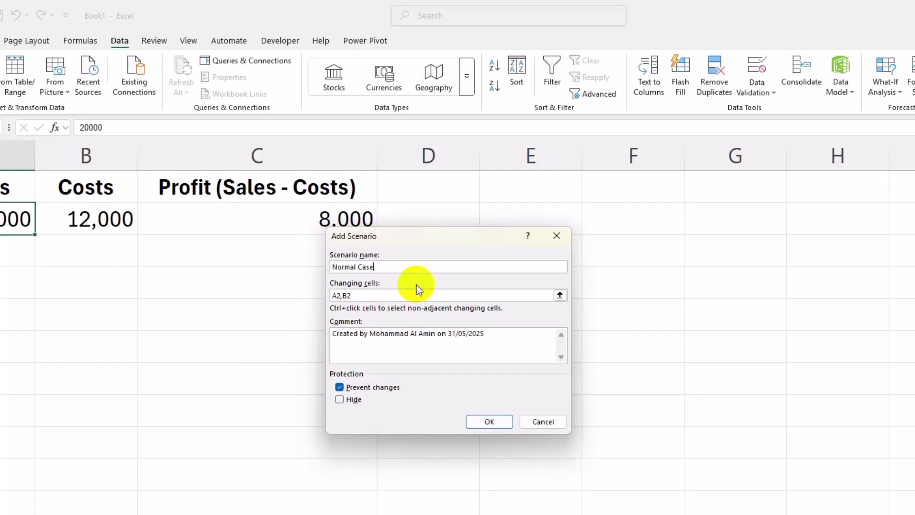
triple_click(419, 335)
key(ctrl+v)
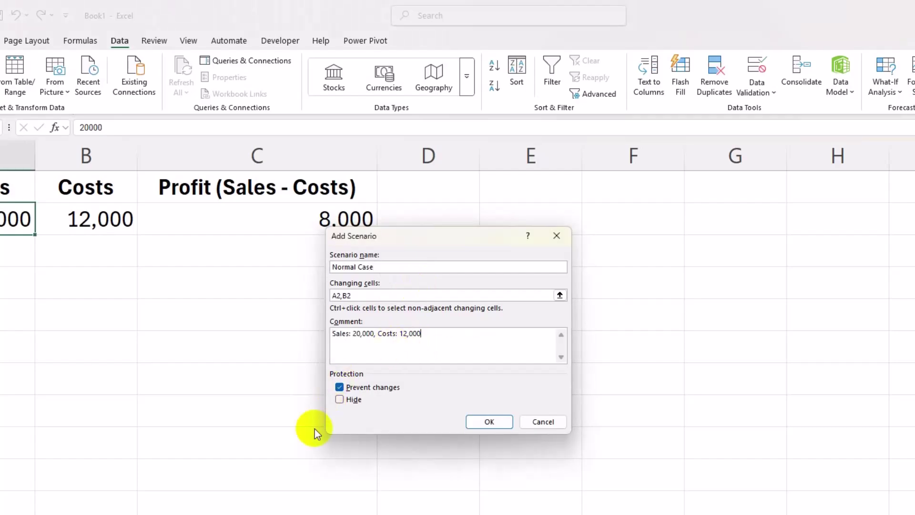
click(491, 422)
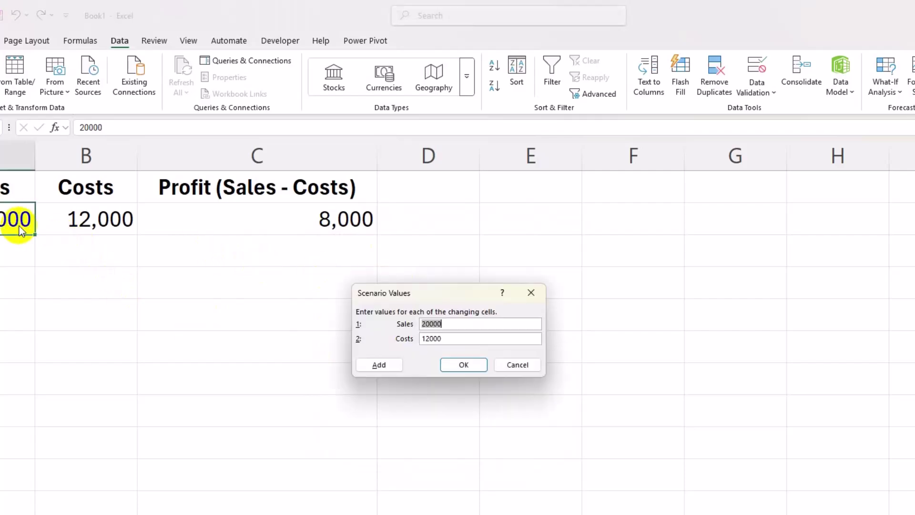
click(453, 323)
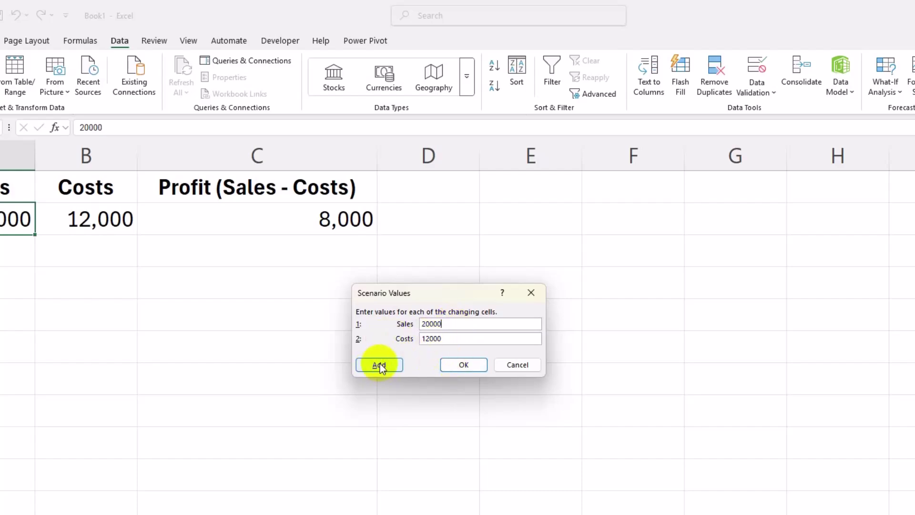
click(455, 366)
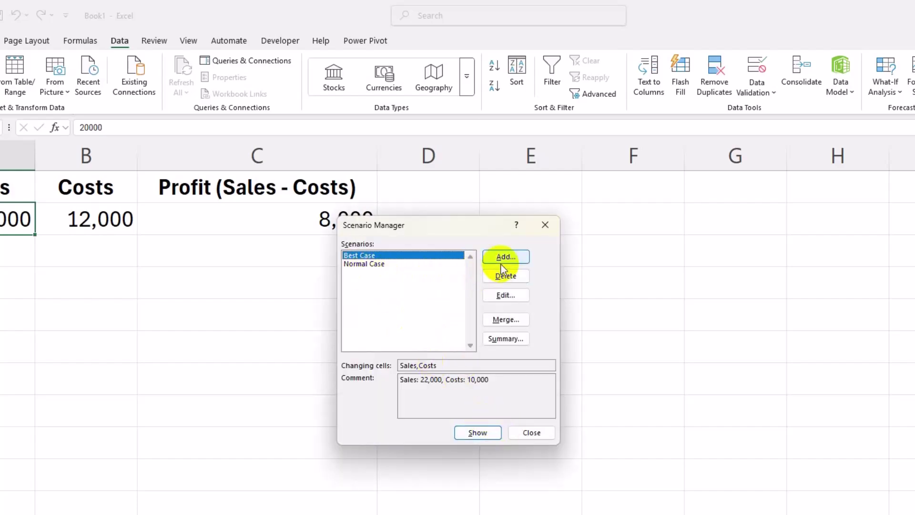
Step: Add a third scenario named 'Worst Case'
click(505, 257)
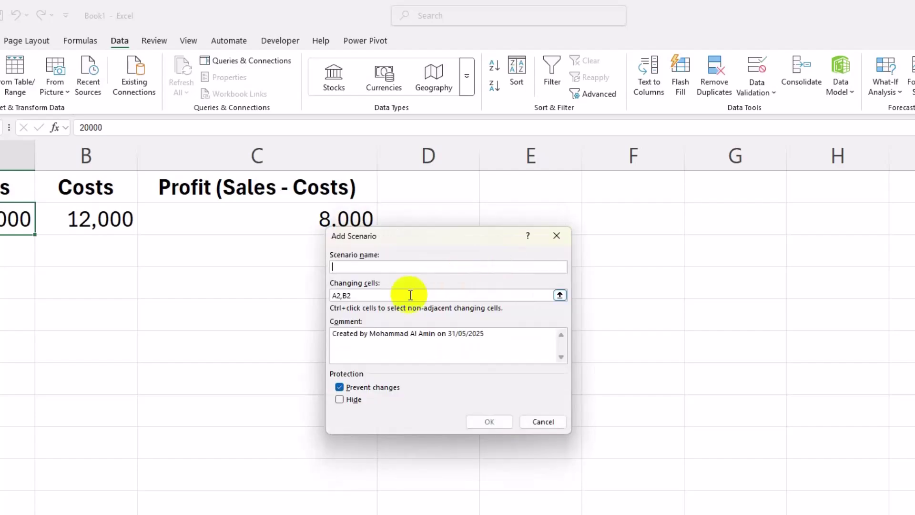
text(Word)
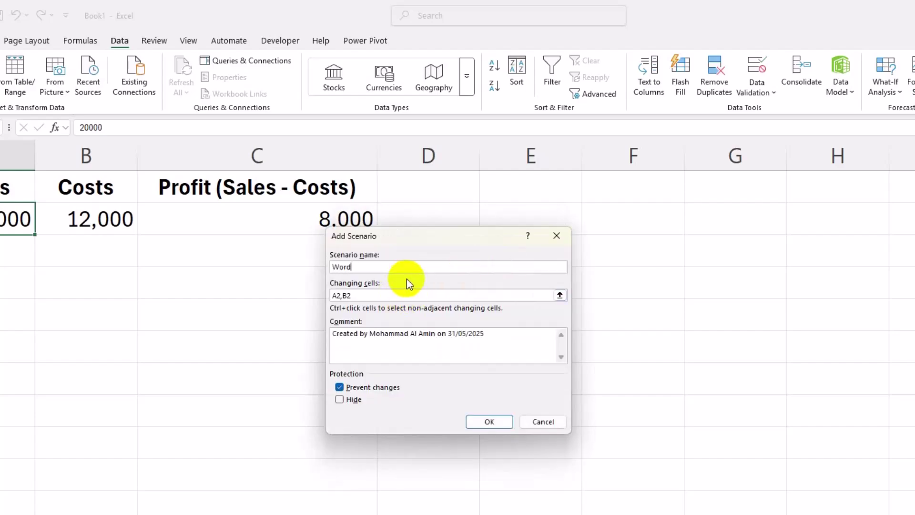
key(BackSpace)
text(t Case)
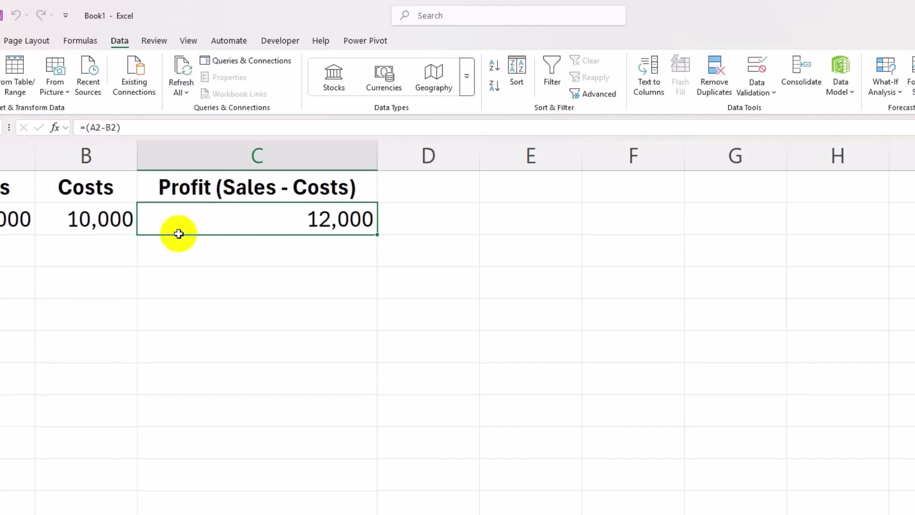
Step: Start a Scenario Summary report from Scenario Manager with result cell C2
click(884, 59)
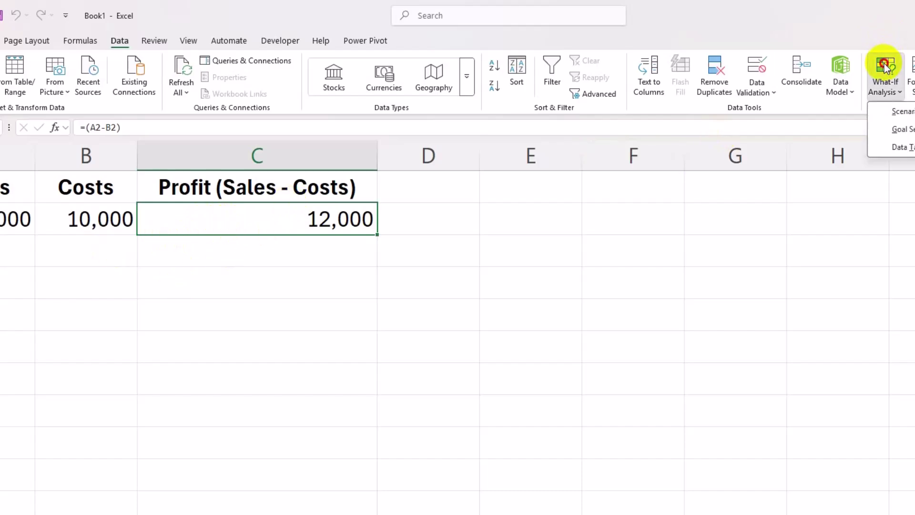
click(895, 111)
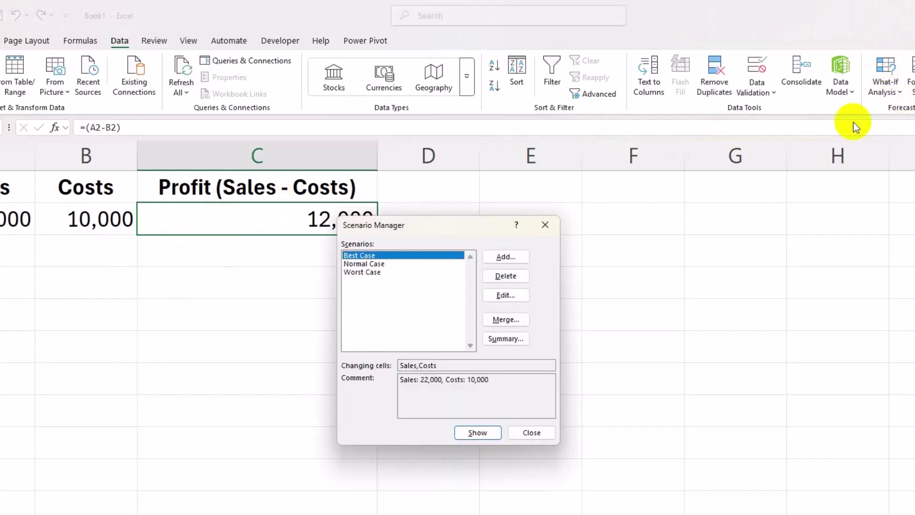
click(507, 338)
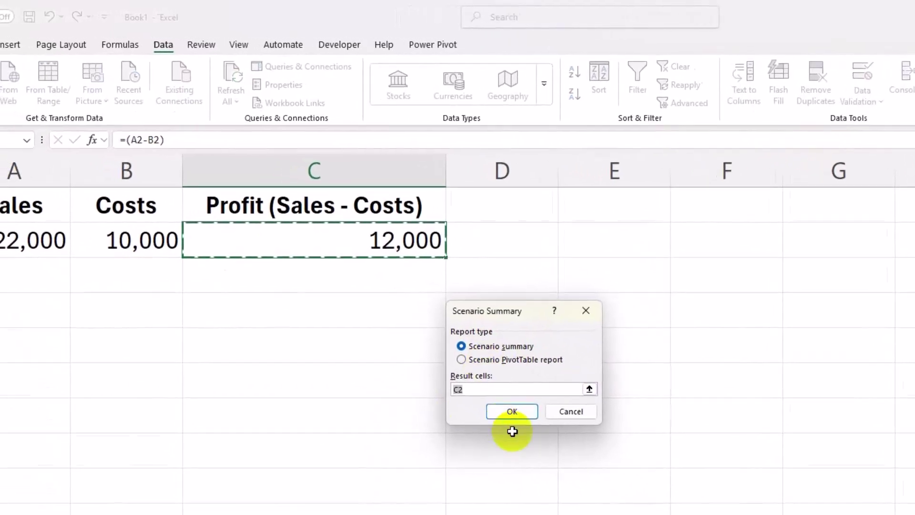
Step: Generate the Scenario Summary sheet and check the current Sales and Costs values
click(443, 381)
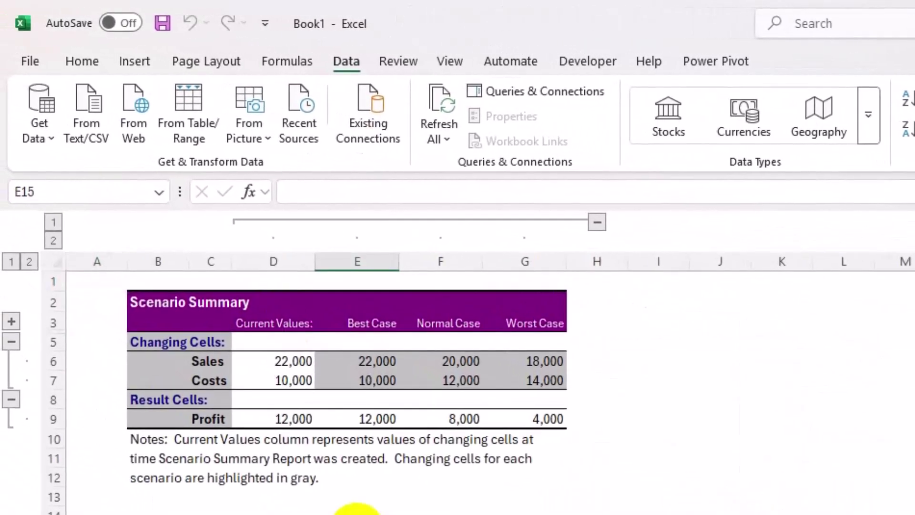
click(271, 361)
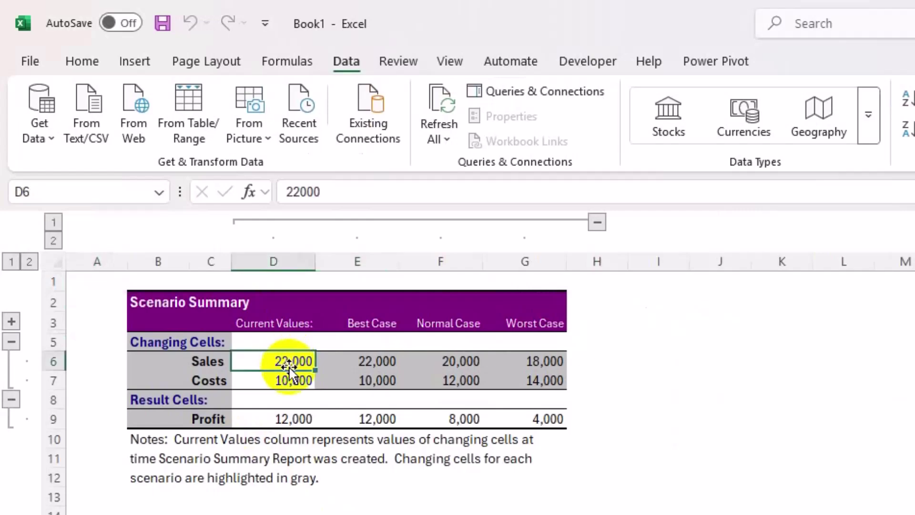
click(265, 379)
Step: Select the Current Values column D3:D7 and the Best Case column E3:E7
click(275, 324)
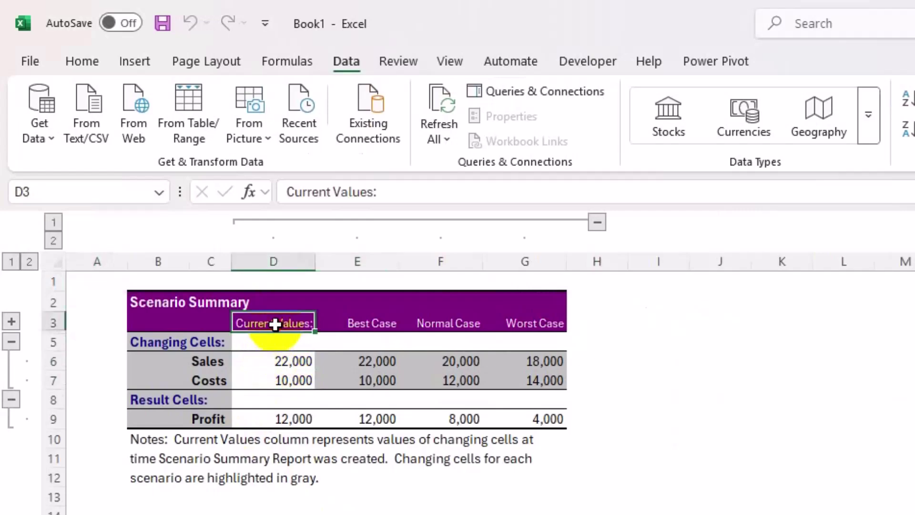
drag(276, 330, 288, 370)
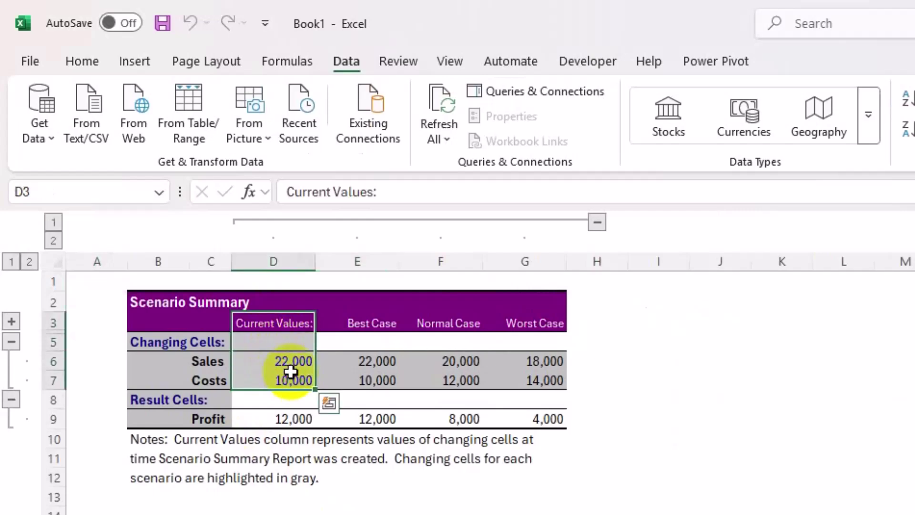
click(376, 322)
drag(377, 325, 388, 379)
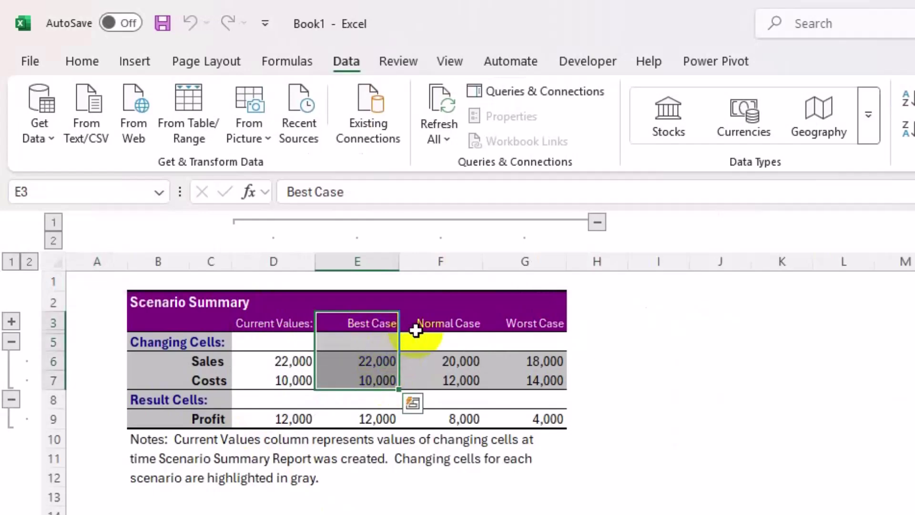